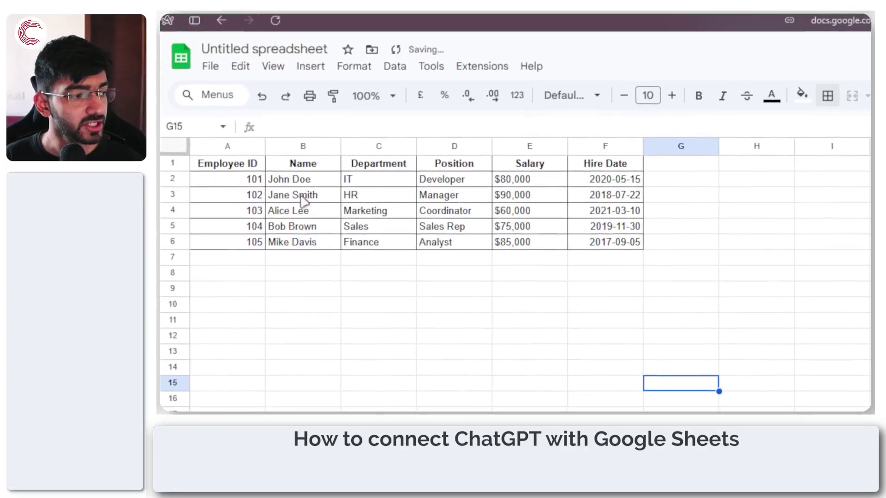
# Open the Google Workspace Marketplace from Extensions > Add-ons > Get add-ons
pyautogui.click(249, 167)
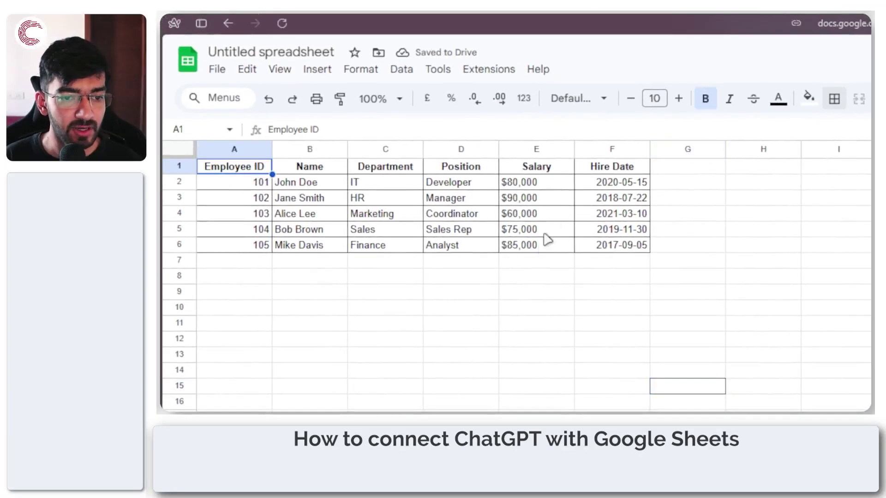
pyautogui.click(637, 245)
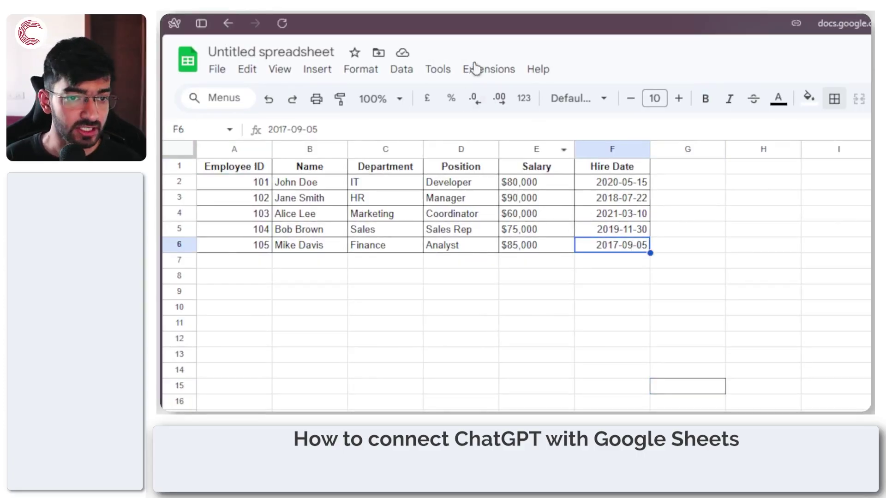
pyautogui.click(498, 74)
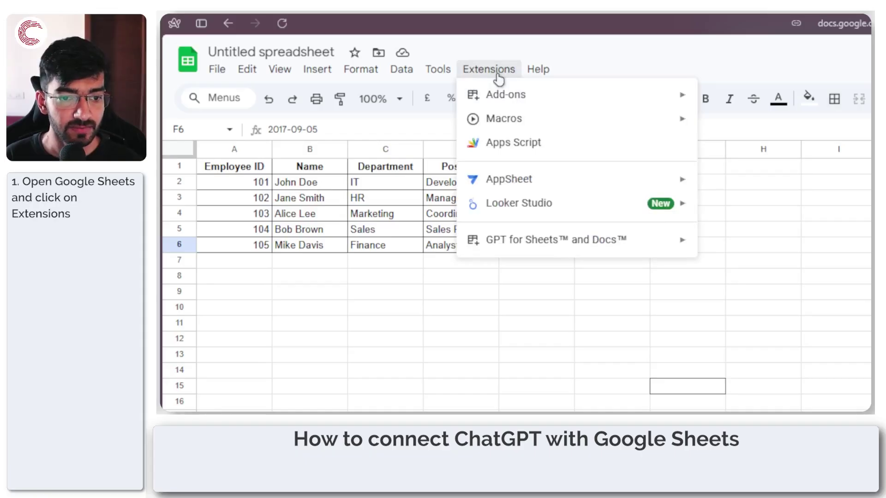
pyautogui.moveTo(556, 251)
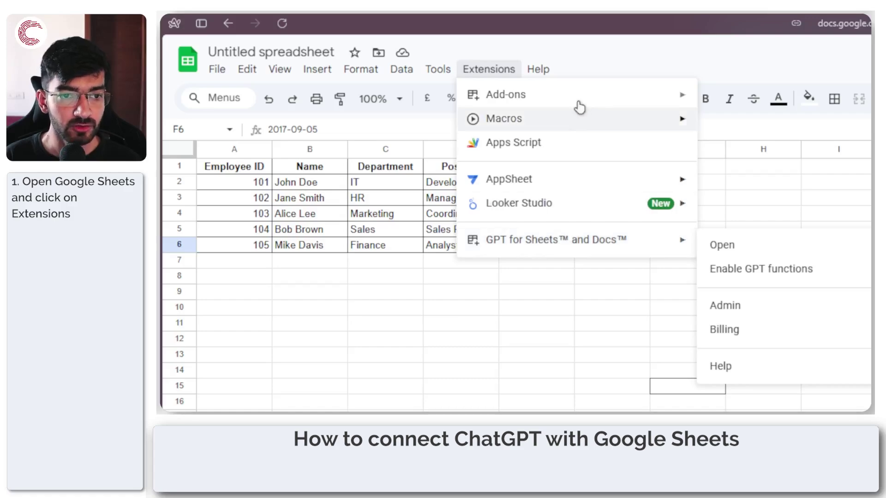
pyautogui.moveTo(578, 104)
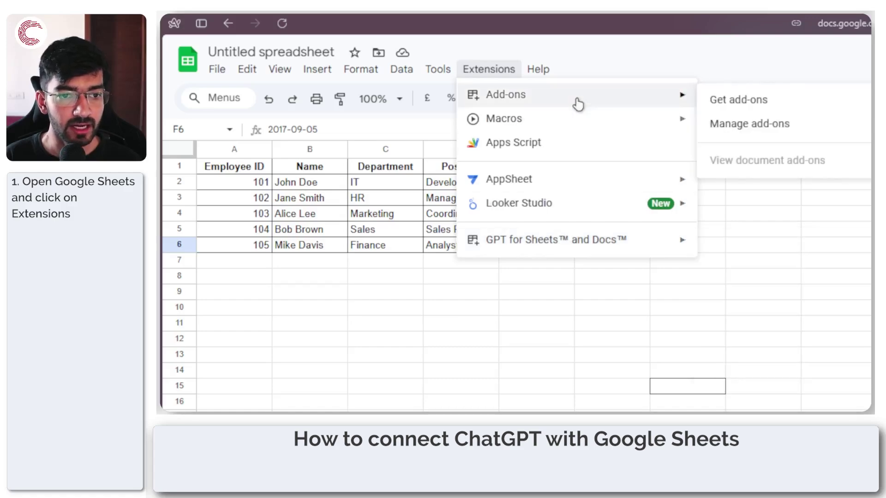
pyautogui.click(792, 103)
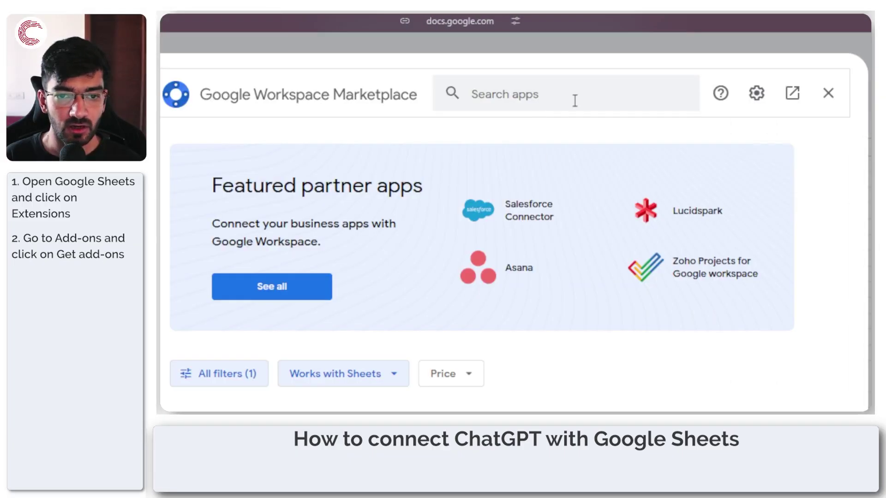
# Search the Marketplace for 'ChatGPT for Sheets', view the installed GPT for Sheets and Docs page, then close it
pyautogui.click(575, 100)
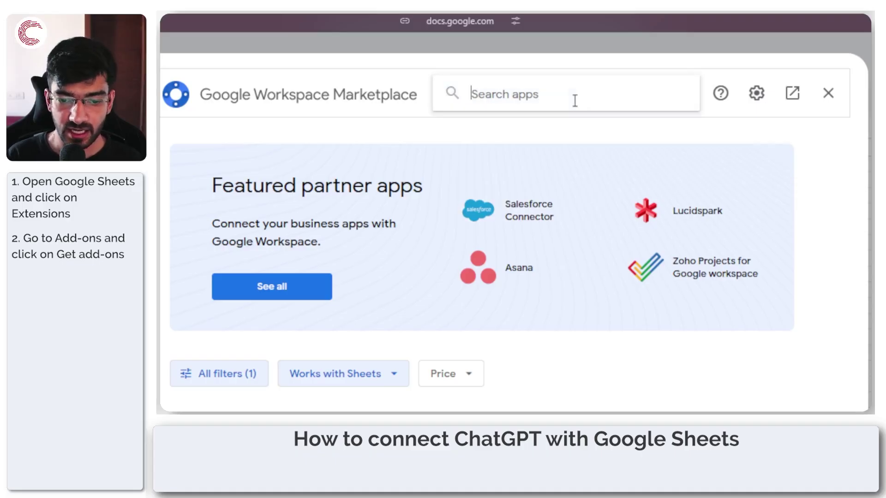
pyautogui.write('Chat')
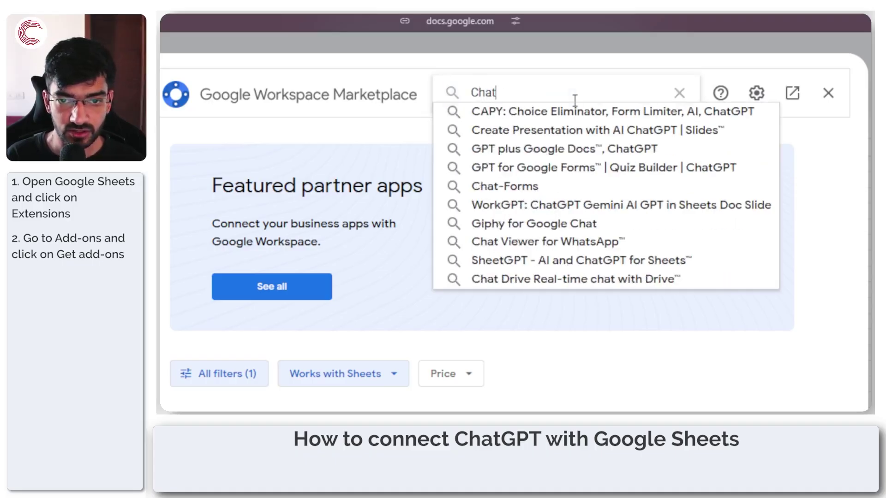
pyautogui.press('BackSpace')
pyautogui.write('tGPT')
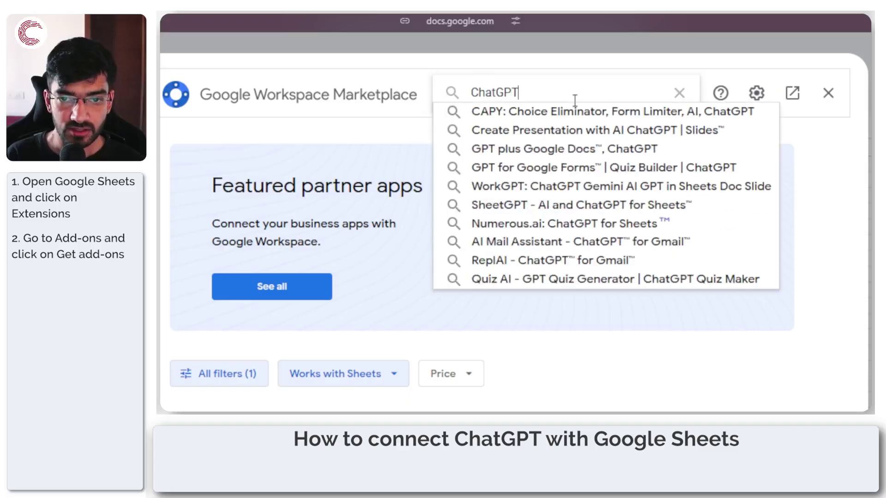
pyautogui.write(' for Sheet')
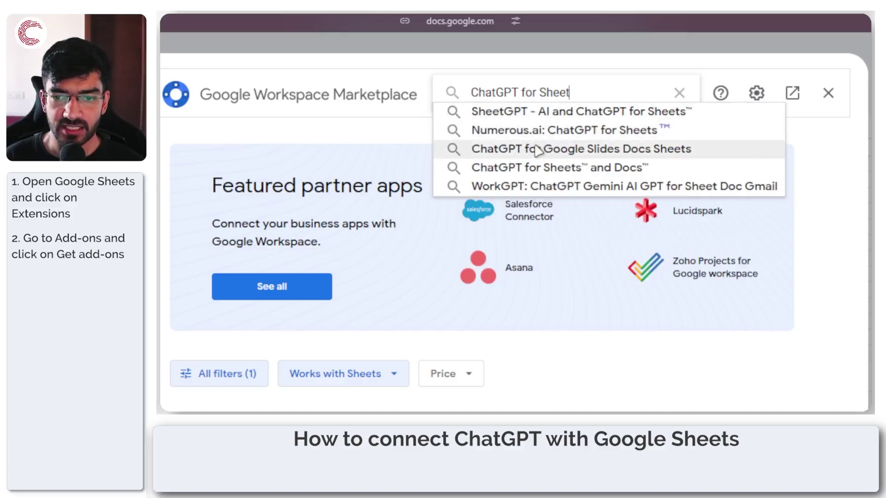
pyautogui.click(606, 172)
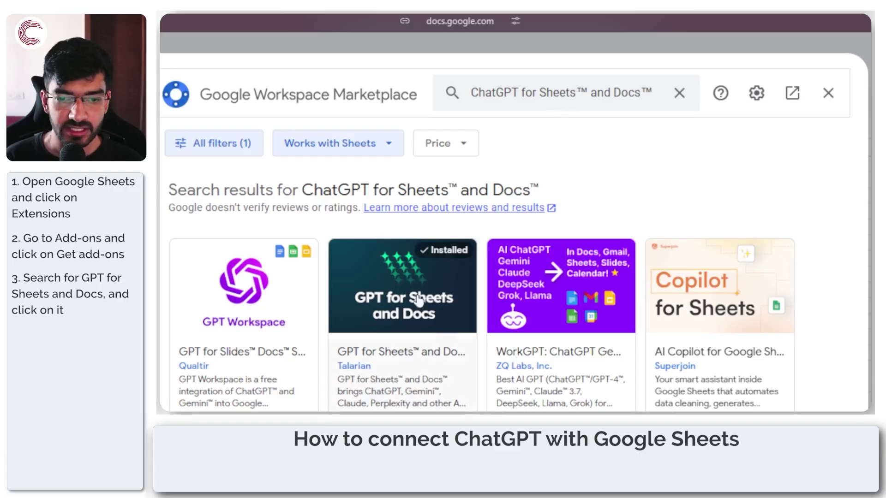
pyautogui.click(398, 367)
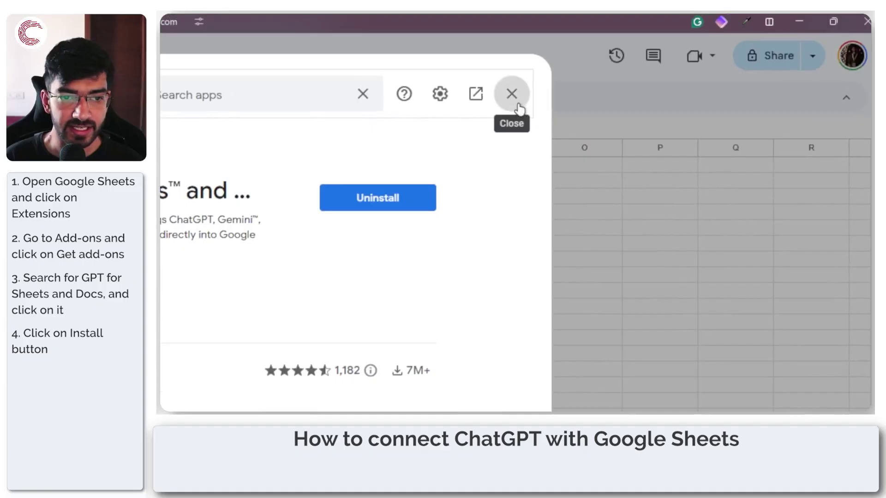
pyautogui.click(518, 106)
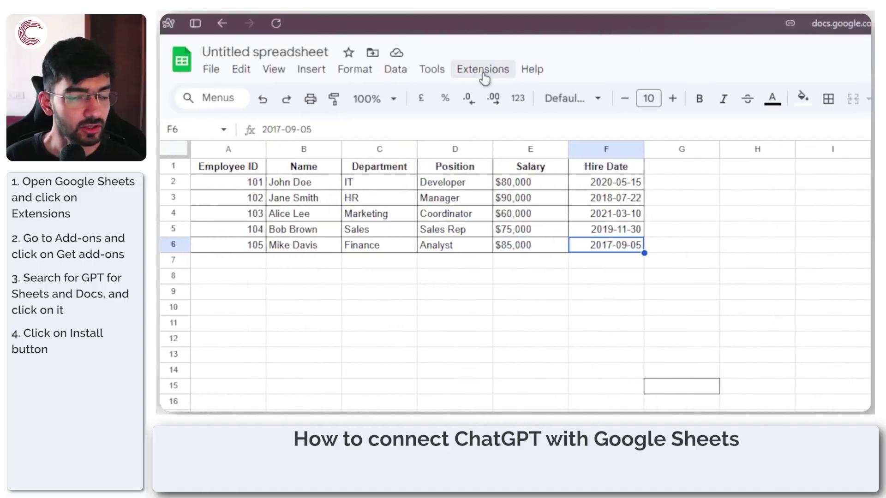
# Launch the GPT for Sheets and Docs sidebar from the Extensions menu
pyautogui.click(484, 78)
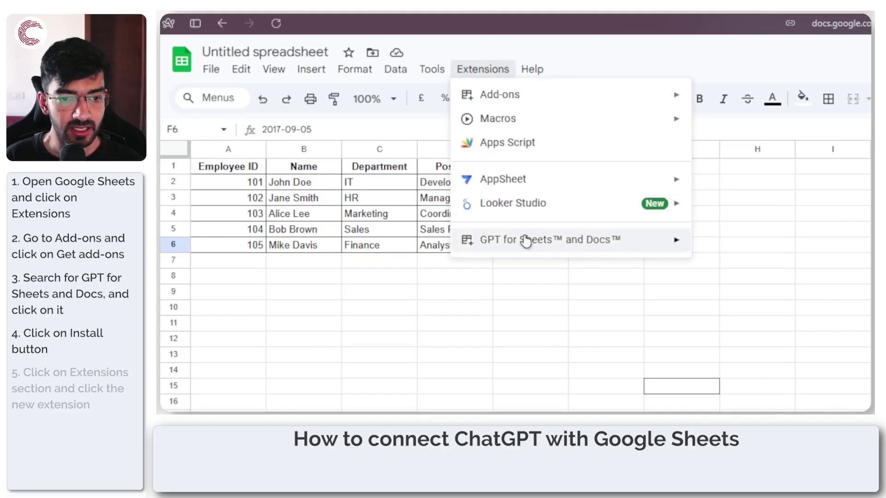
pyautogui.moveTo(525, 242)
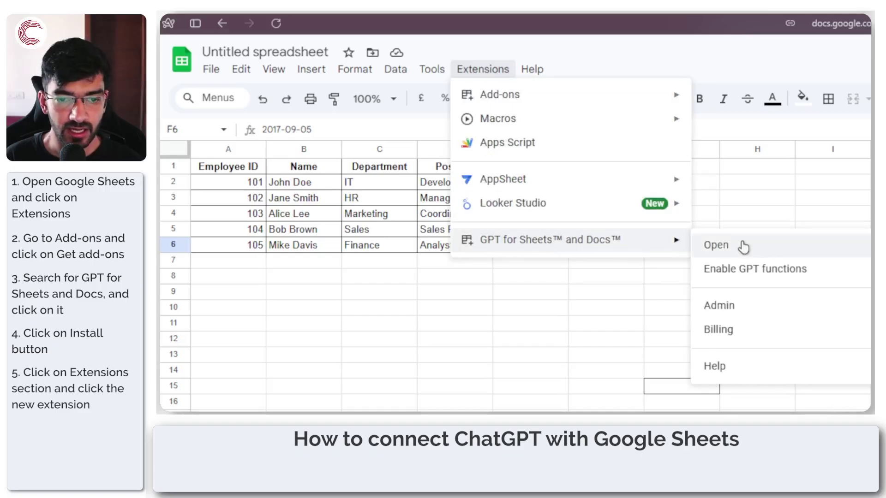
pyautogui.click(716, 245)
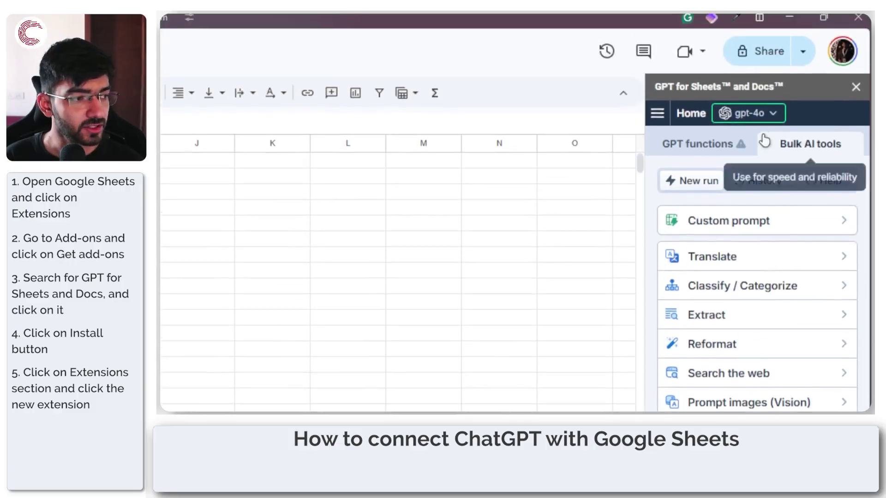
# Keep gpt-4o as the model, then return from Translate to the Bulk AI tools list
pyautogui.click(771, 116)
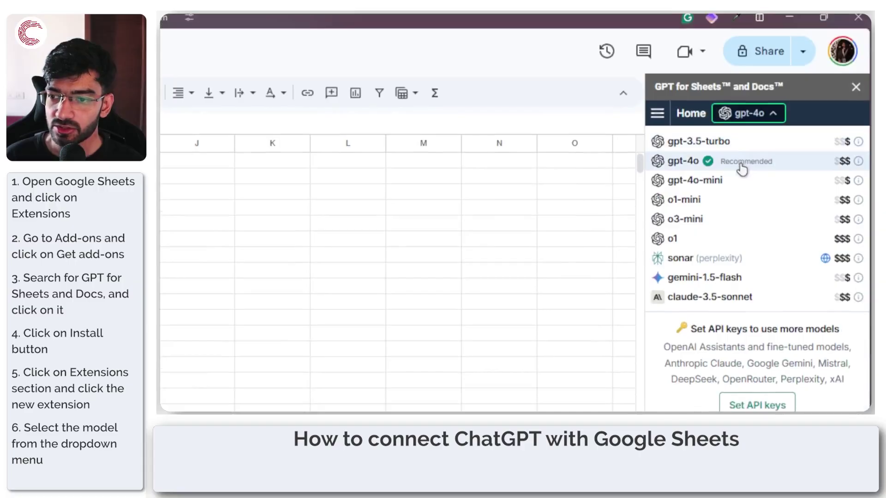
pyautogui.click(742, 169)
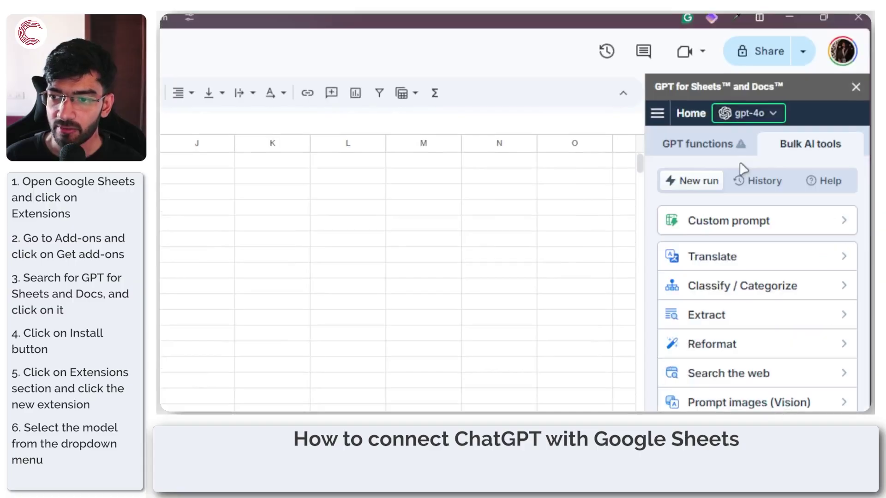
pyautogui.click(734, 260)
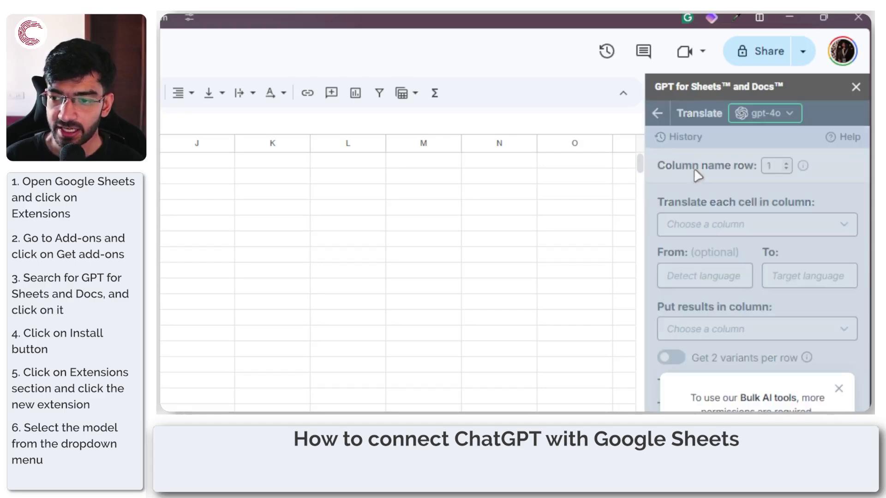
pyautogui.click(659, 112)
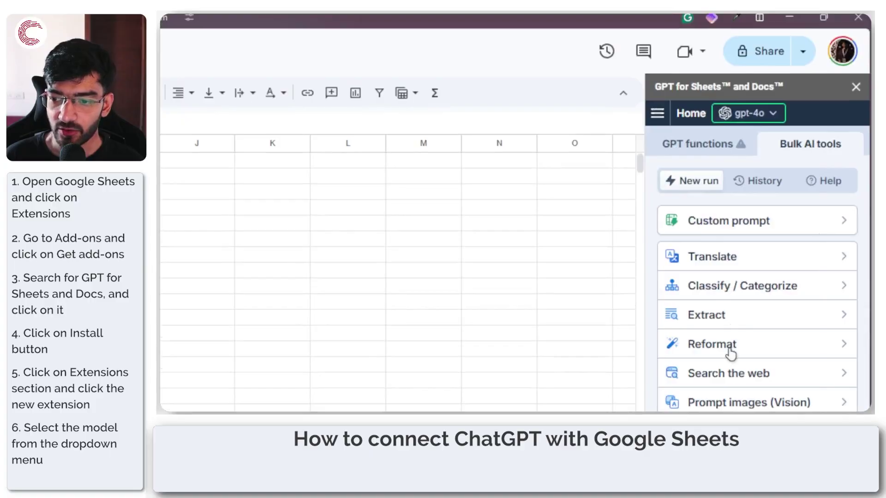
# Open the Custom prompt tool, dismiss the sign-in popup, and focus the empty prompt box
pyautogui.click(734, 229)
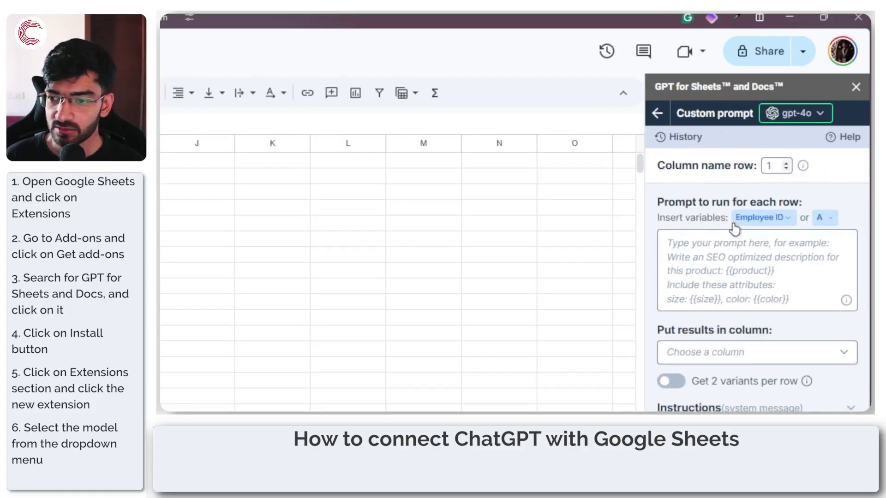
pyautogui.click(837, 212)
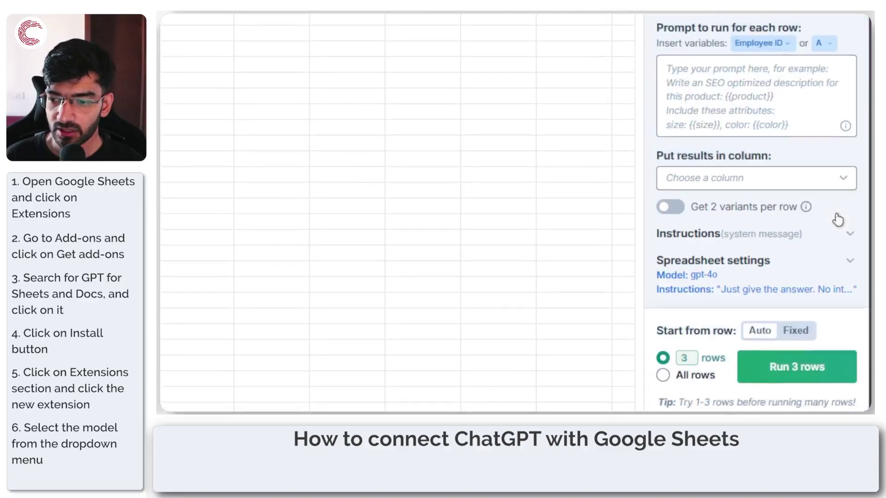
pyautogui.click(723, 60)
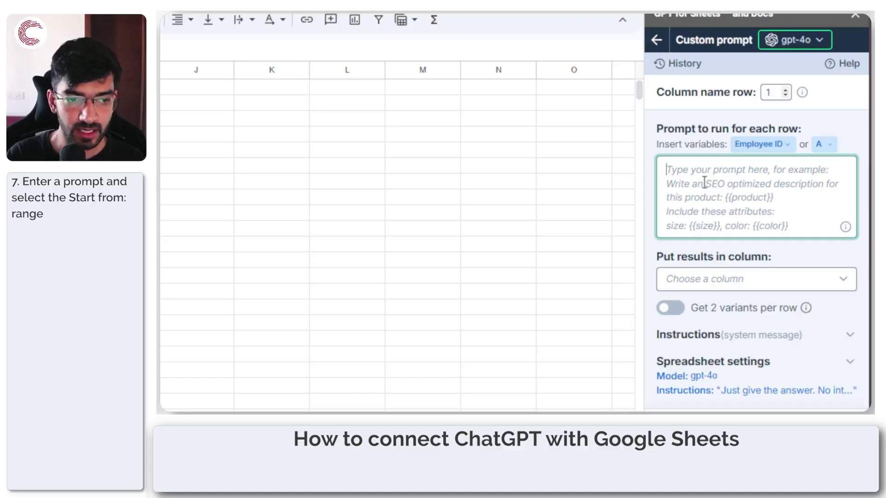
# Enter the prompt 'Tell me the median salary from the table' and attempt a 3-row run
pyautogui.write('Tell me the median')
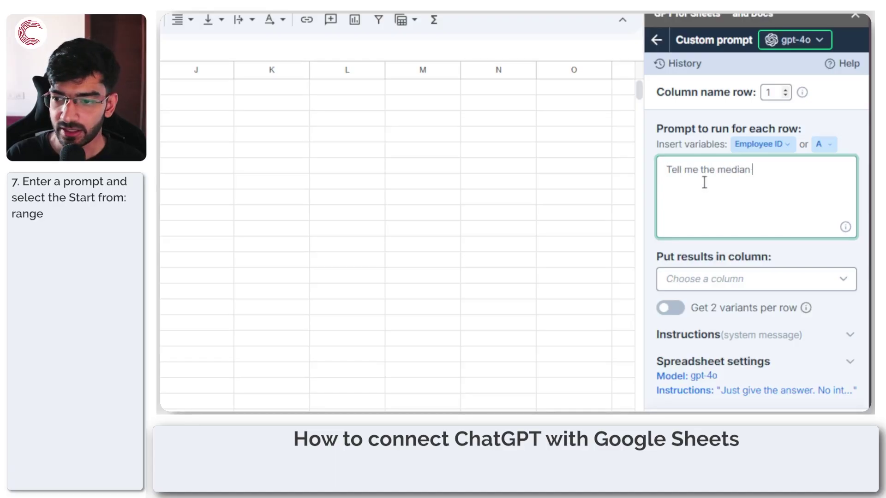
pyautogui.write(' salary fro th')
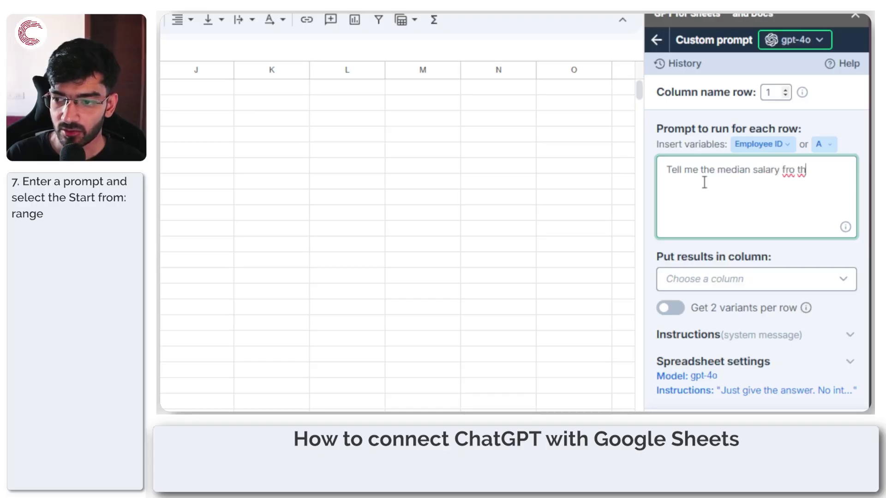
pyautogui.press('BackSpace')
pyautogui.press('BackSpace')
pyautogui.press('BackSpace')
pyautogui.write('m the tab')
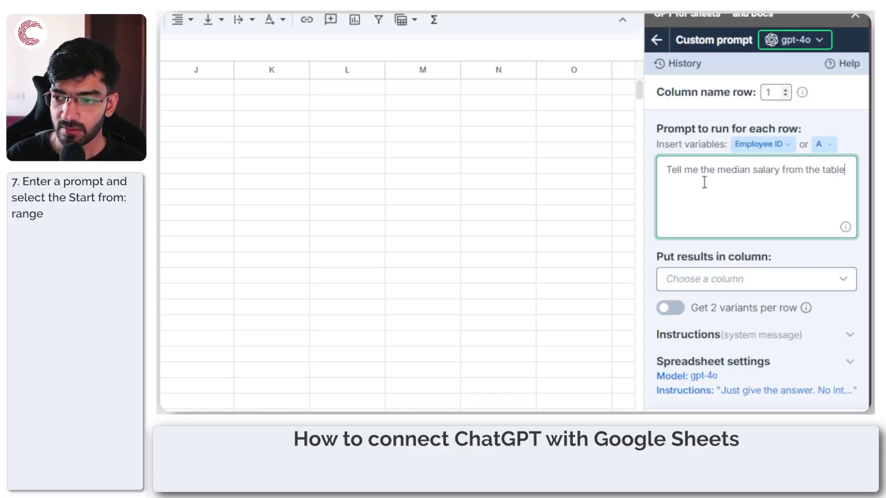
pyautogui.write('le')
pyautogui.scroll(-5, 748, 258)
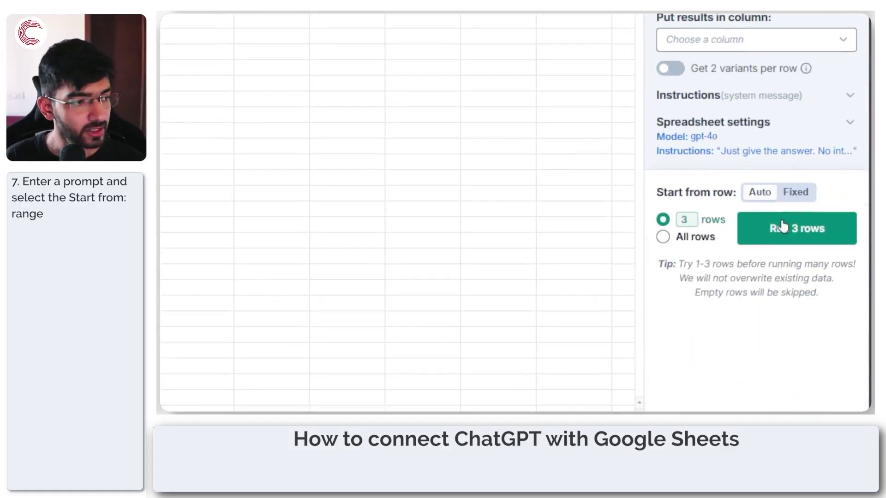
pyautogui.click(782, 227)
pyautogui.scroll(5, 780, 214)
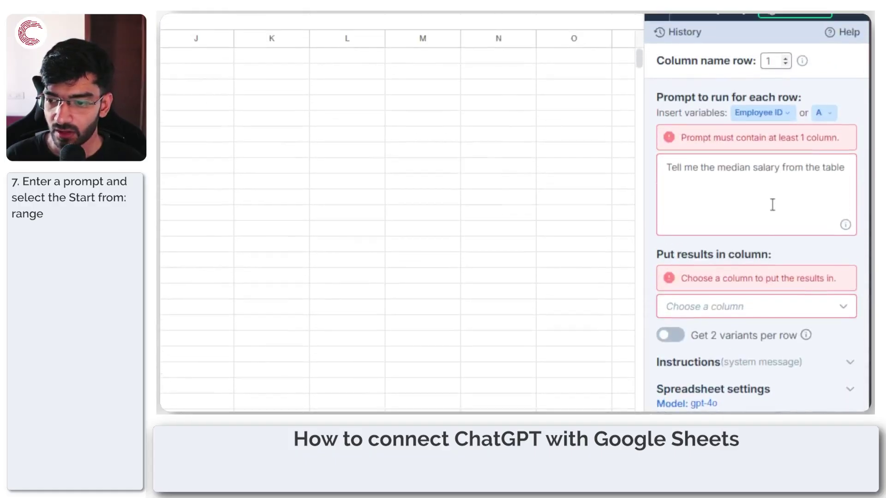
pyautogui.click(754, 310)
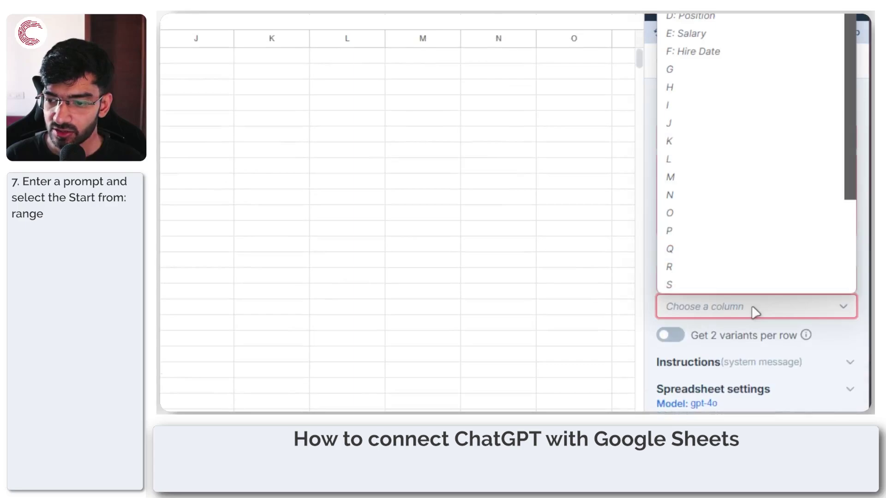
# Send results to column G, append the {{Salary}} variable to the prompt, and run 3 rows
pyautogui.click(746, 69)
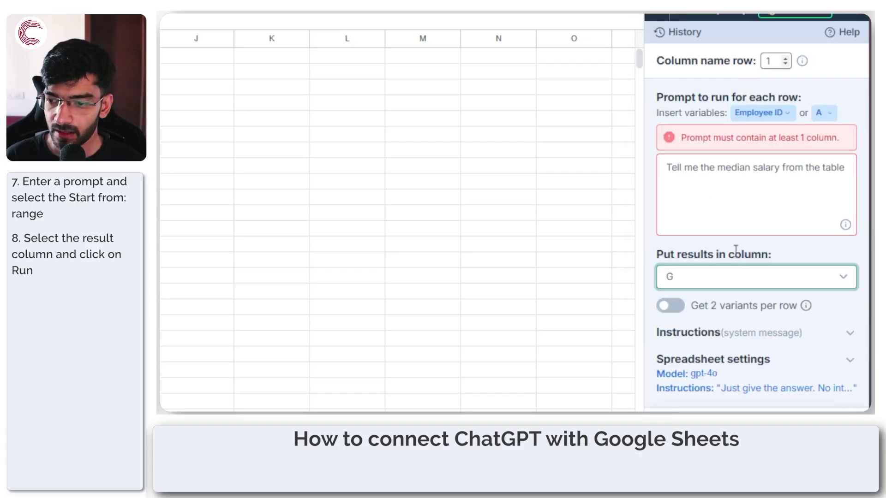
pyautogui.click(764, 199)
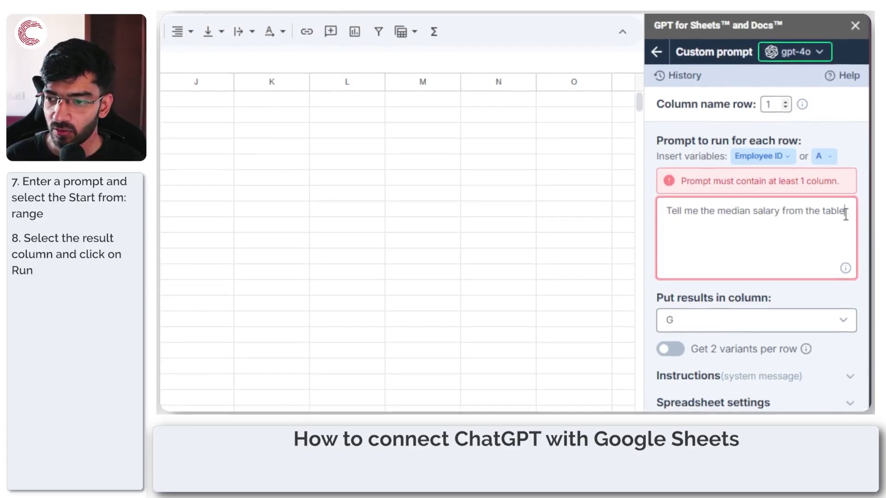
pyautogui.click(824, 213)
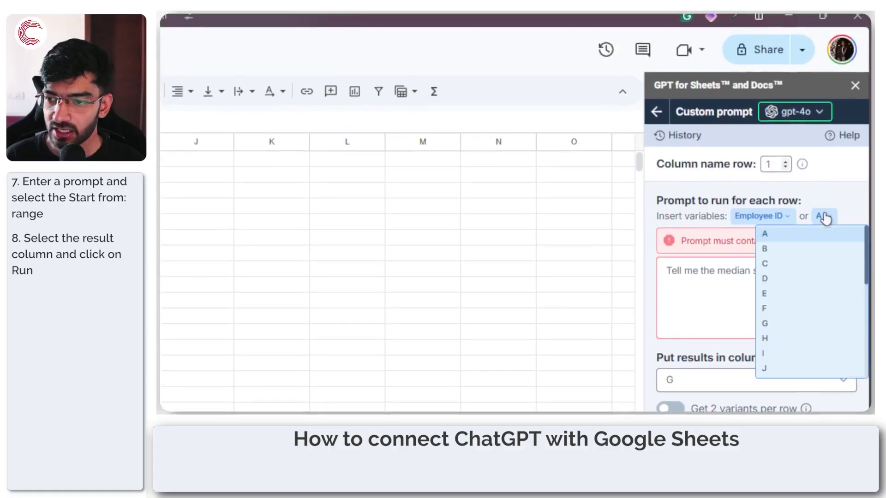
pyautogui.click(823, 216)
pyautogui.click(761, 217)
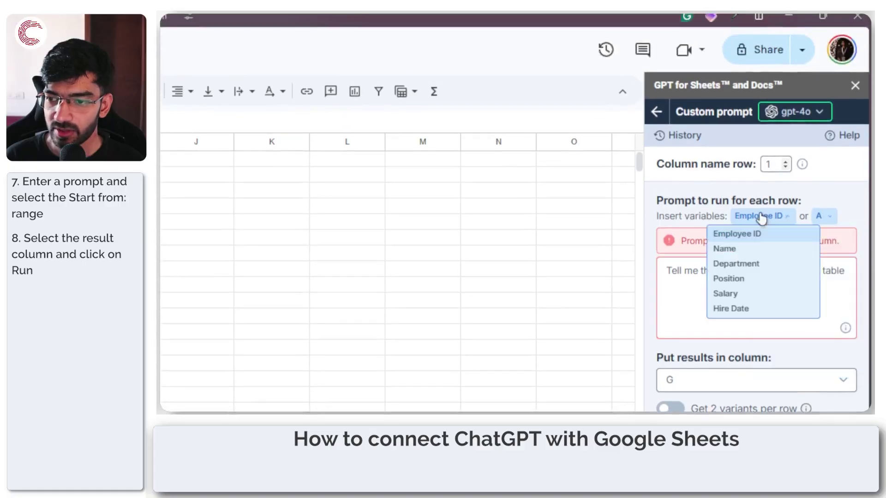
pyautogui.click(751, 295)
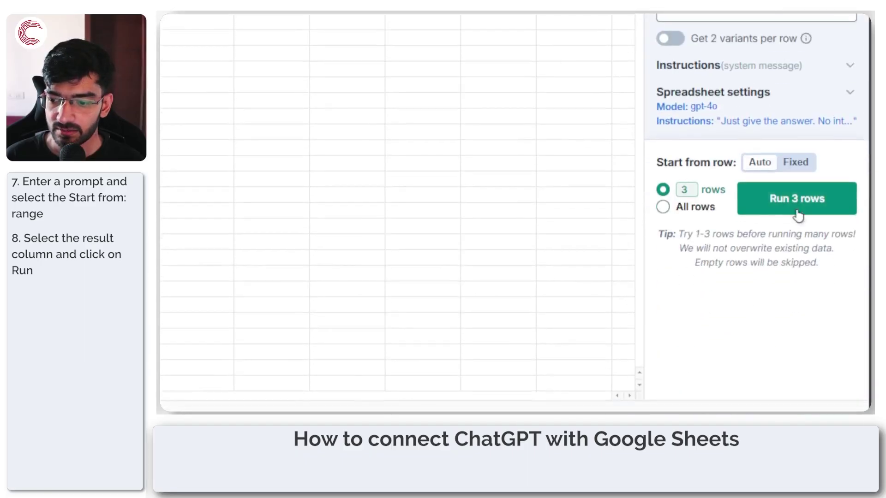
pyautogui.click(797, 200)
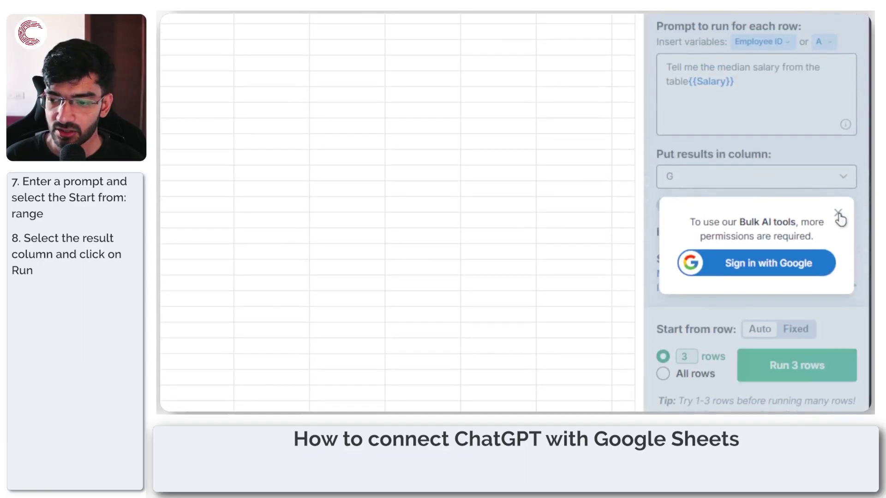
# Dismiss the permissions popup, retry the 3-row run, and sign in with a Google account
pyautogui.click(838, 214)
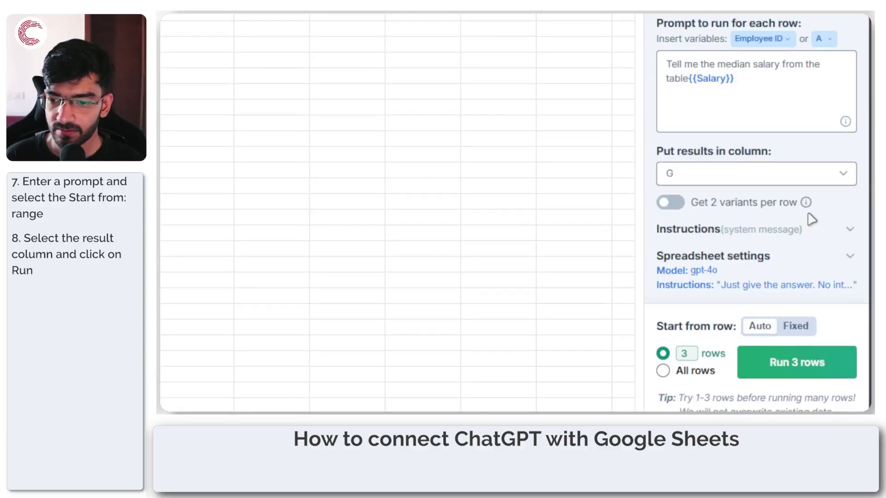
pyautogui.scroll(-3, 812, 220)
pyautogui.click(802, 221)
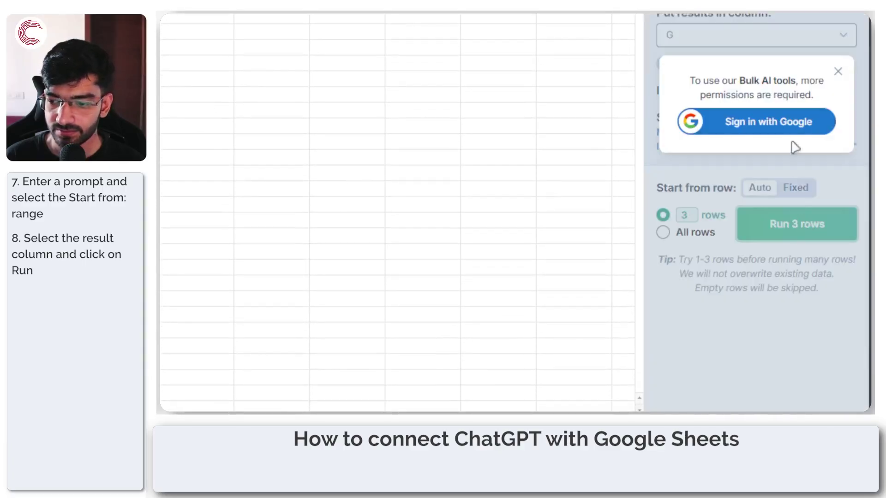
pyautogui.moveTo(703, 85); pyautogui.dragTo(792, 83)
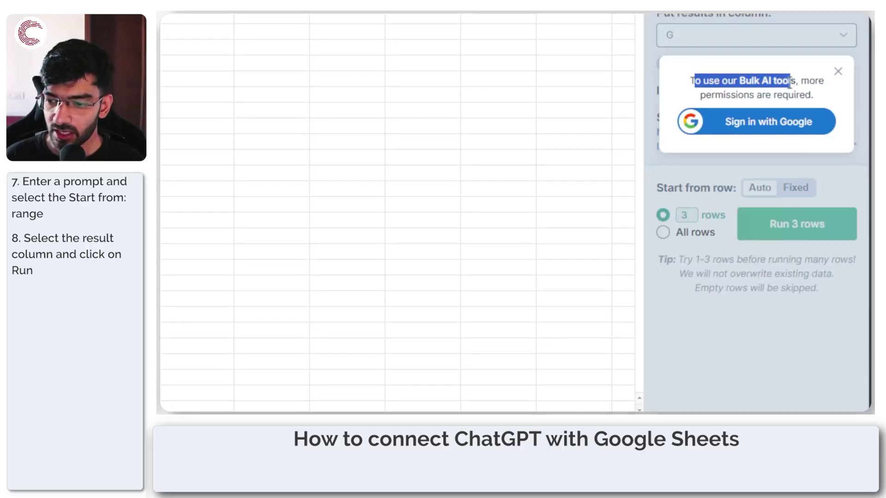
pyautogui.click(764, 126)
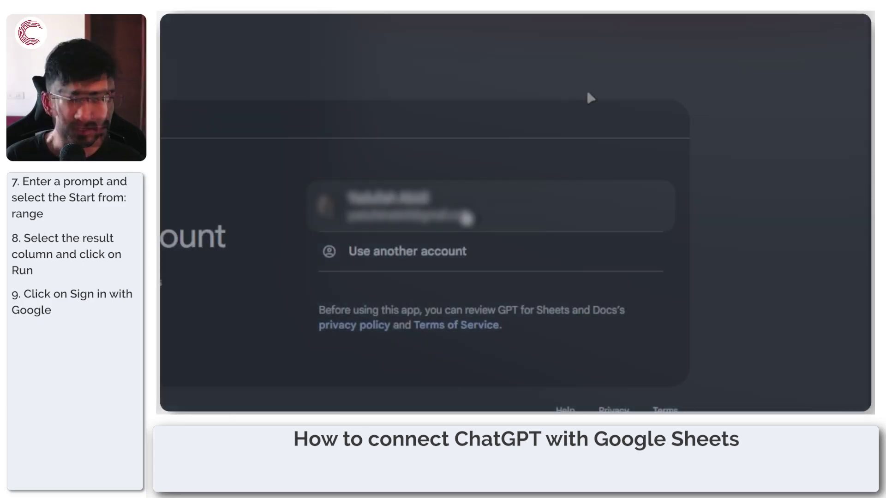
pyautogui.click(466, 216)
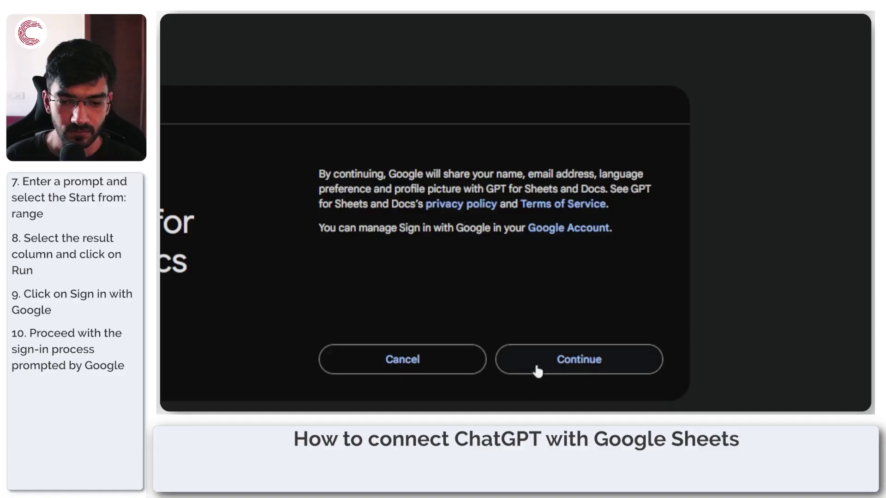
# Approve sharing profile details and grant GPT for Sheets and Docs access to the account
pyautogui.click(577, 365)
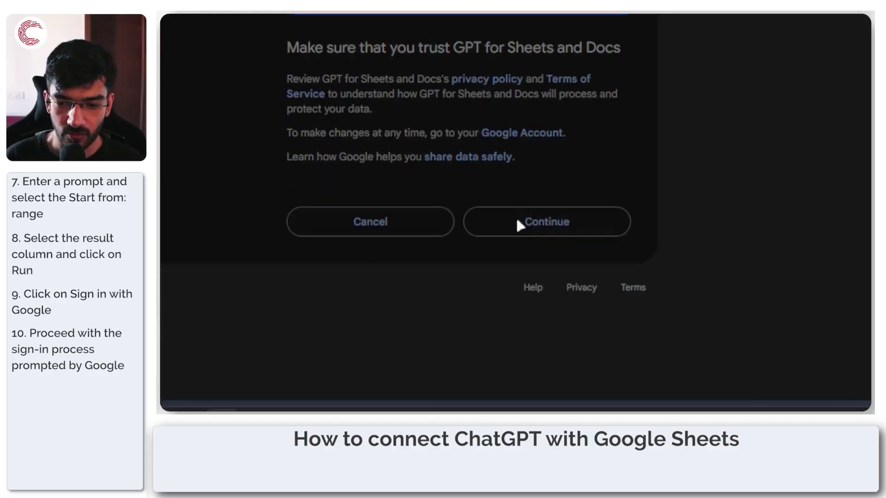
pyautogui.click(517, 220)
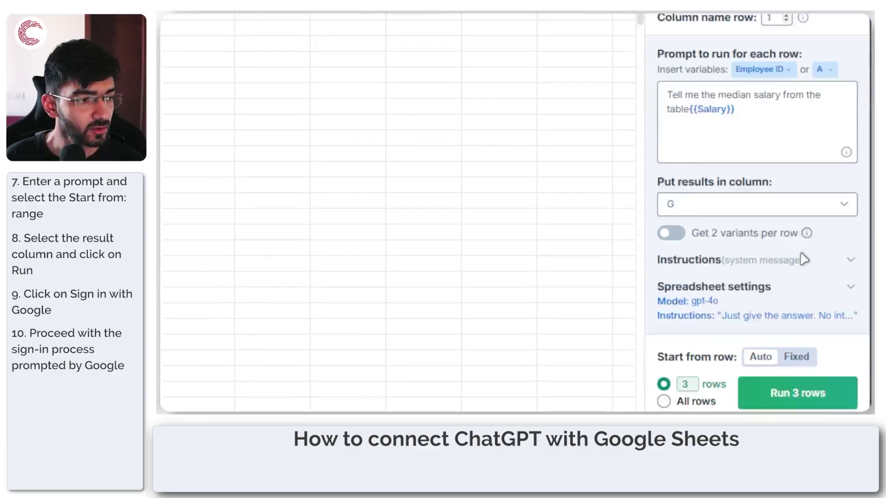
# Run the salary prompt on 3 rows and check G2–G4 show $80,000, $90,000, $60,000
pyautogui.click(799, 235)
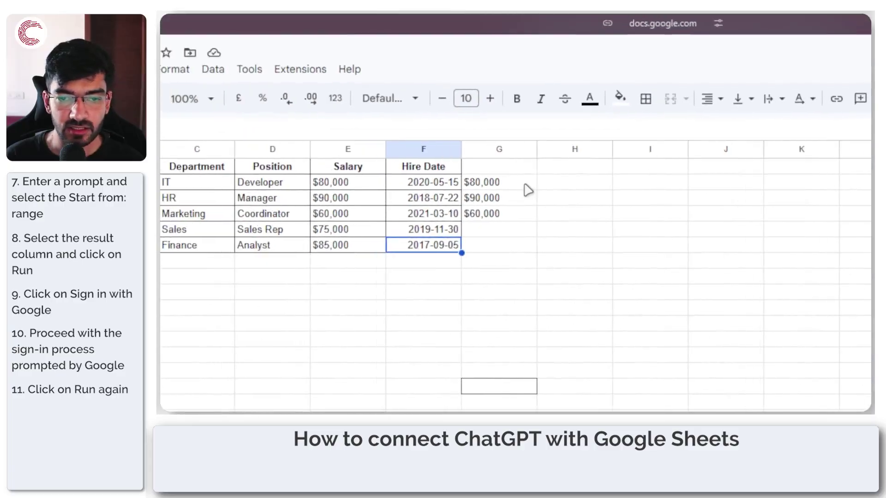
pyautogui.click(518, 186)
pyautogui.click(517, 198)
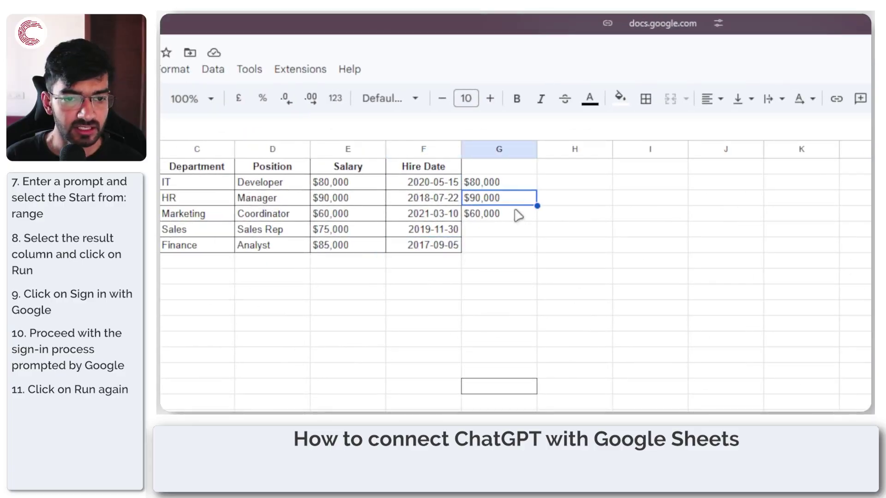
pyautogui.click(517, 213)
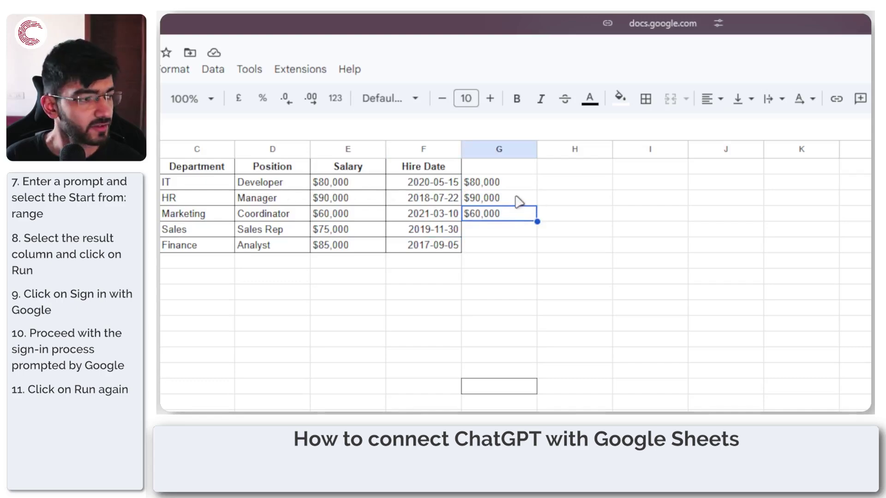
pyautogui.click(868, 122)
# Delete the old salary prompt and send results to column H instead
pyautogui.click(784, 261)
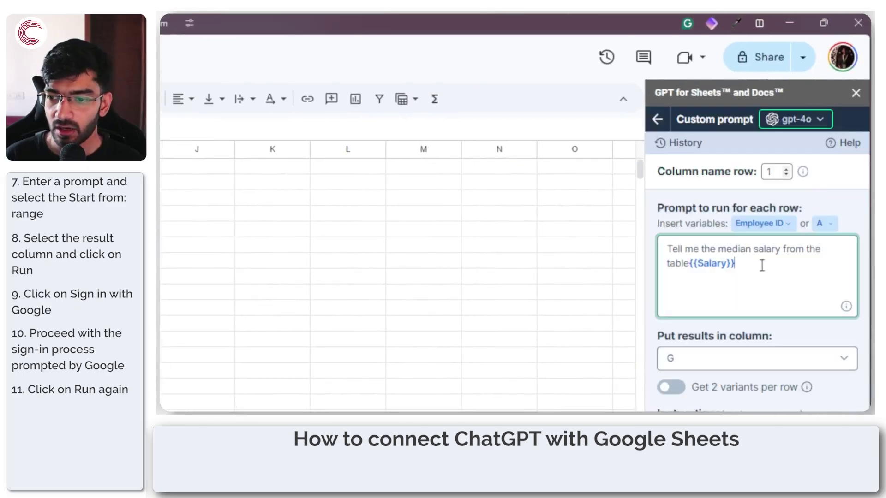
pyautogui.hotkey('ctrl', 'a')
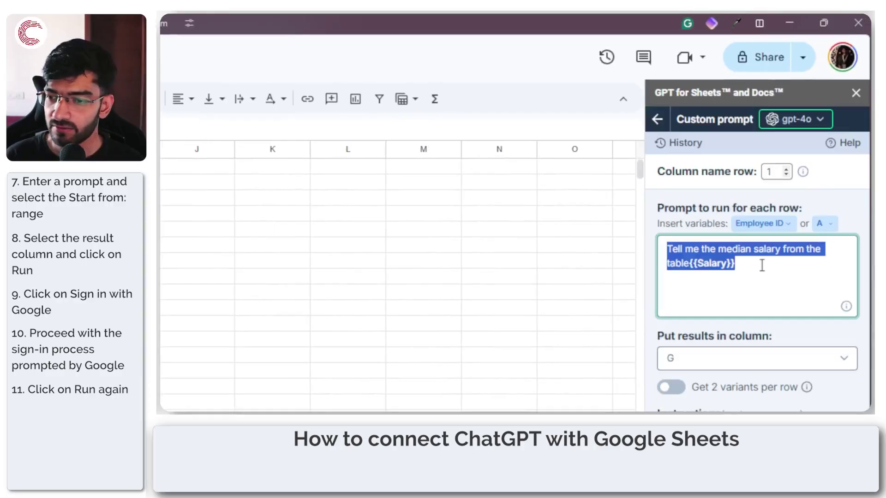
pyautogui.press('BackSpace')
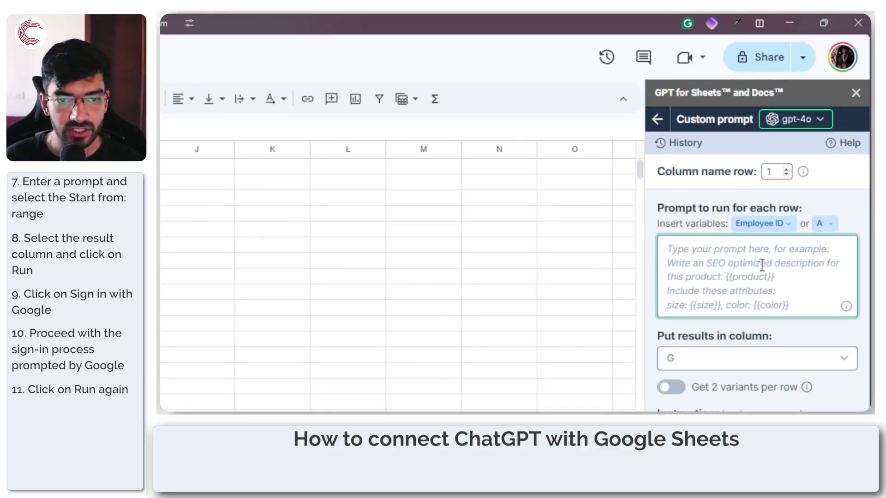
pyautogui.click(765, 361)
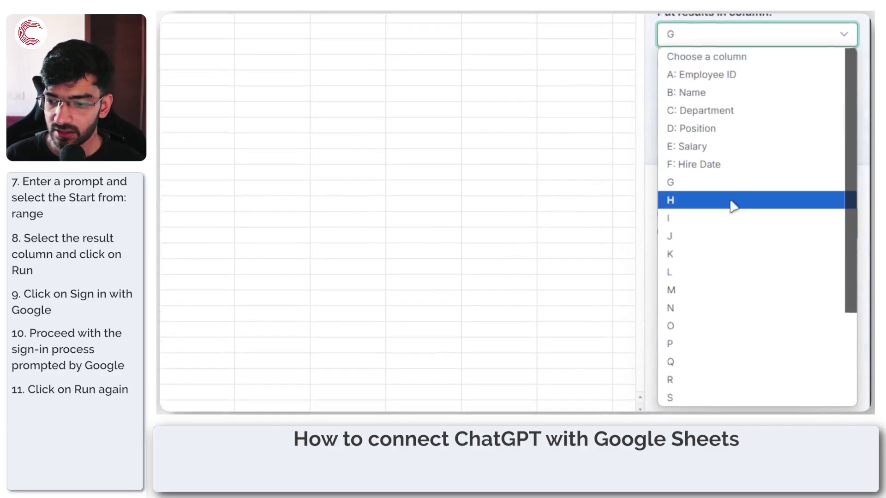
pyautogui.click(734, 200)
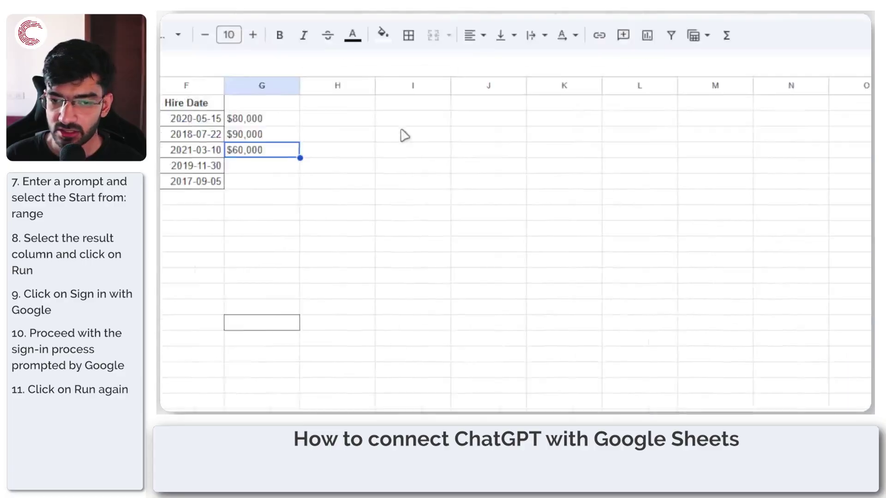
# Clear the three salary answers from G2:G4
pyautogui.hotkey('shift', 'Down')
pyautogui.hotkey('shift', 'Down')
pyautogui.hotkey('shift', 'Down')
pyautogui.hotkey('shift', 'Up')
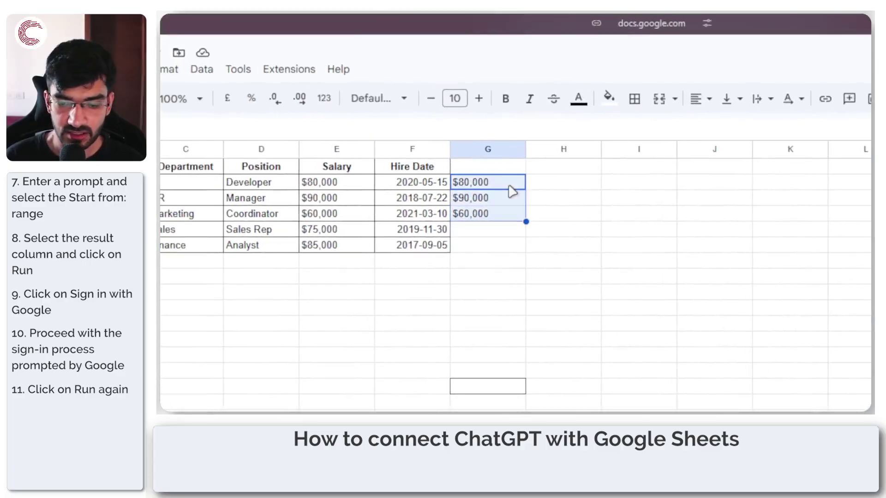
pyautogui.press('Delete')
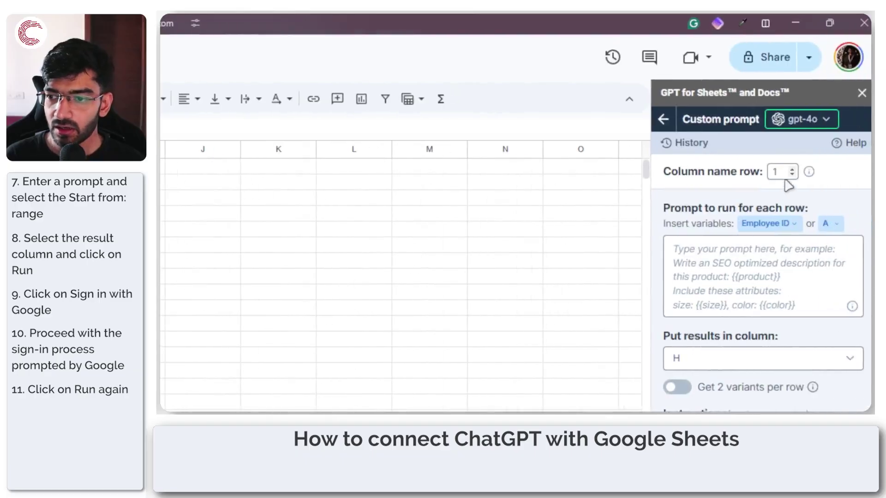
# Type the new departments prompt, removing the {{E}} variable again
pyautogui.click(772, 251)
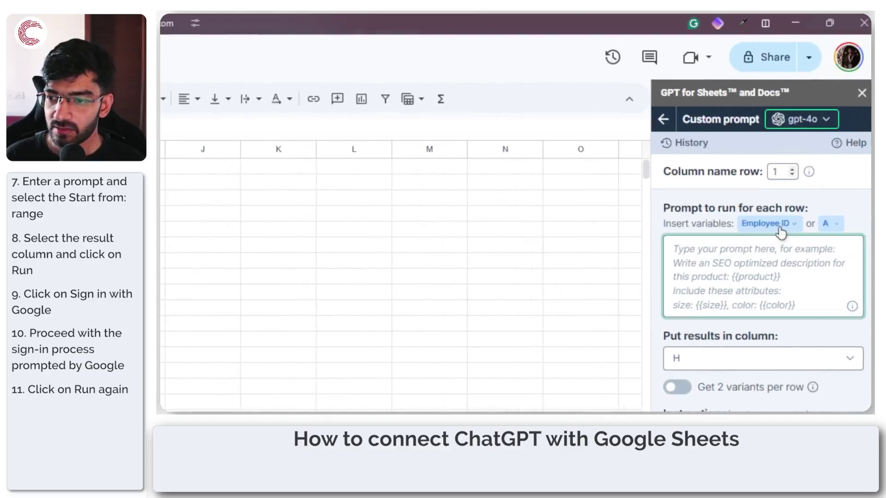
pyautogui.click(836, 225)
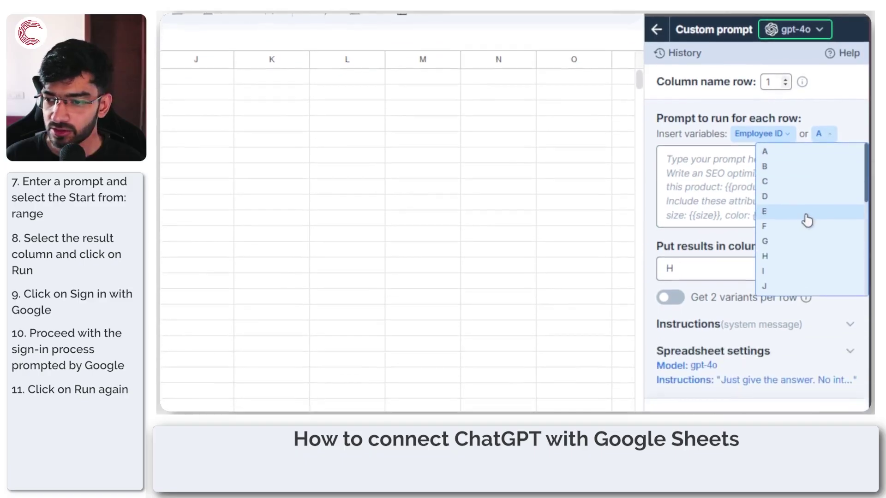
pyautogui.click(807, 291)
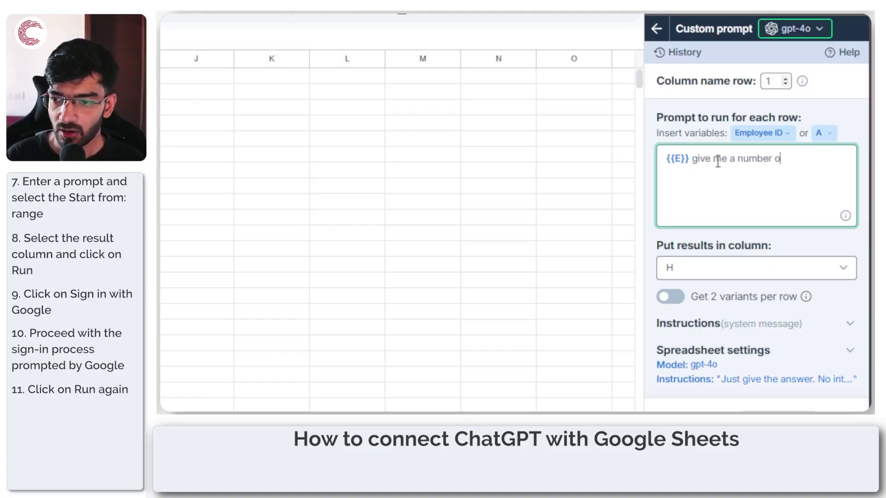
pyautogui.write('ar')
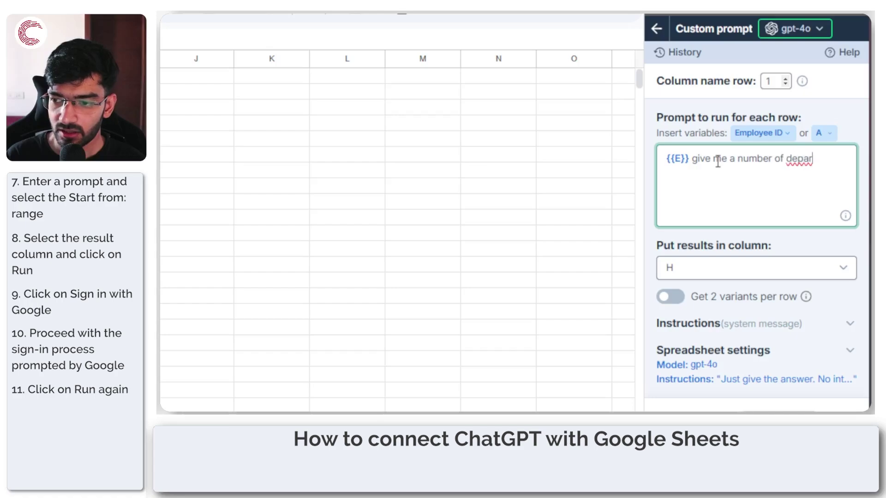
pyautogui.press('BackSpace')
pyautogui.press('BackSpace')
pyautogui.press('BackSpace')
pyautogui.press('BackSpace')
pyautogui.write('ents')
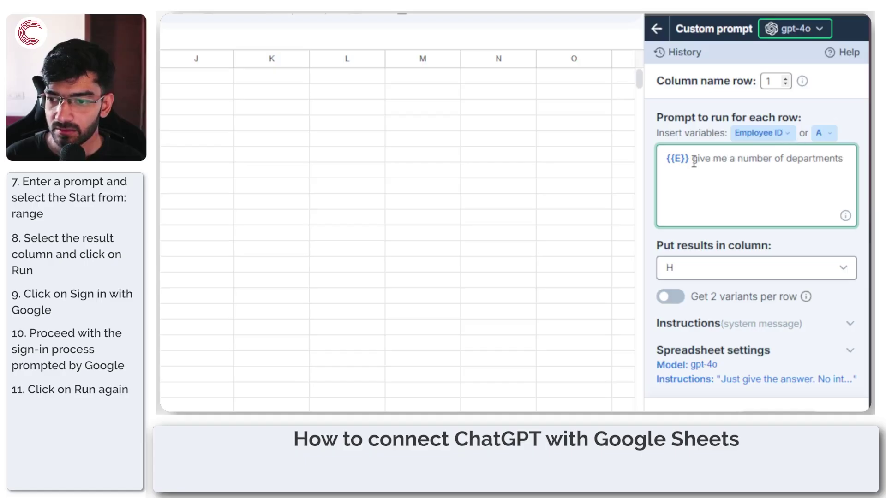
pyautogui.press('BackSpace')
pyautogui.press('BackSpace')
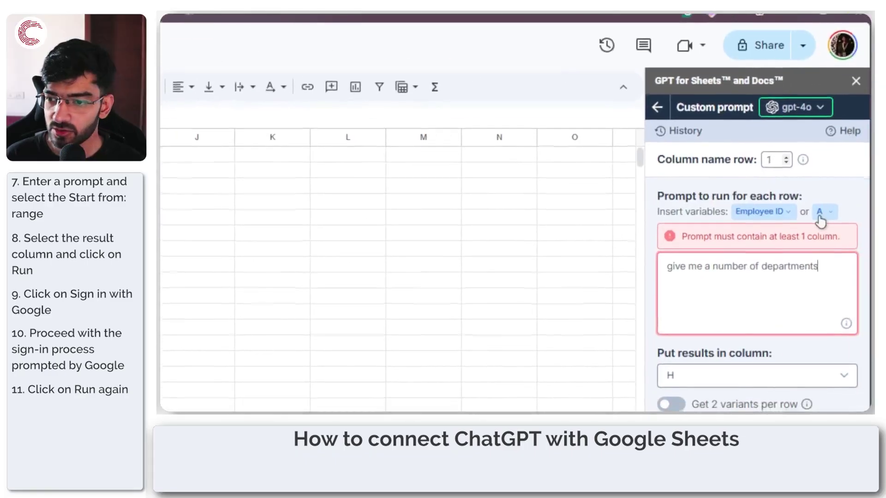
# Add the {{Department}} header variable, preceded by a space, to the departments prompt
pyautogui.click(820, 212)
pyautogui.click(794, 212)
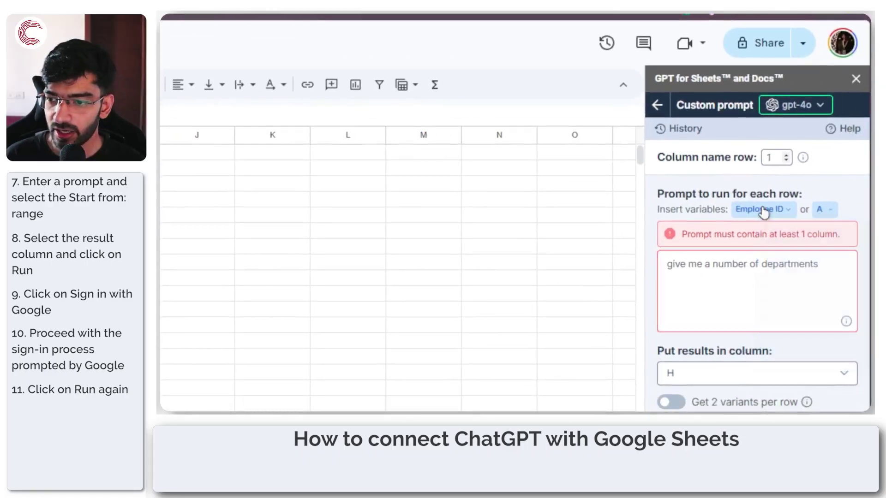
pyautogui.click(765, 213)
pyautogui.click(768, 259)
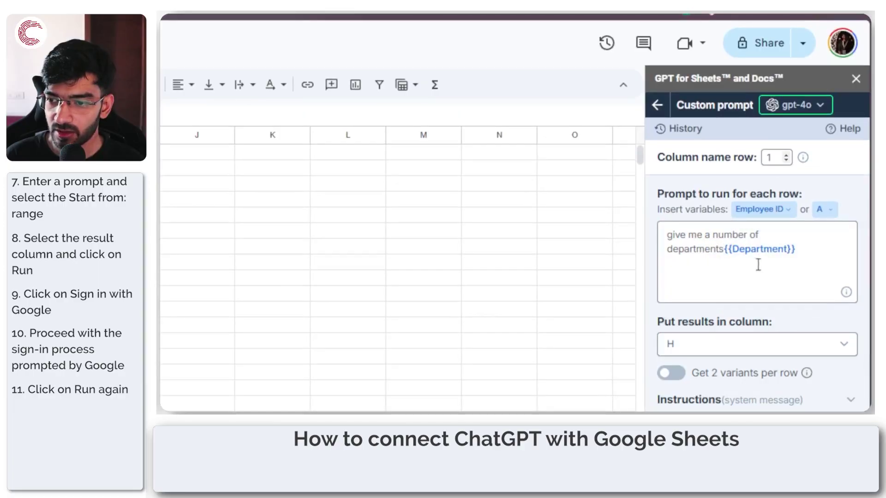
pyautogui.click(725, 250)
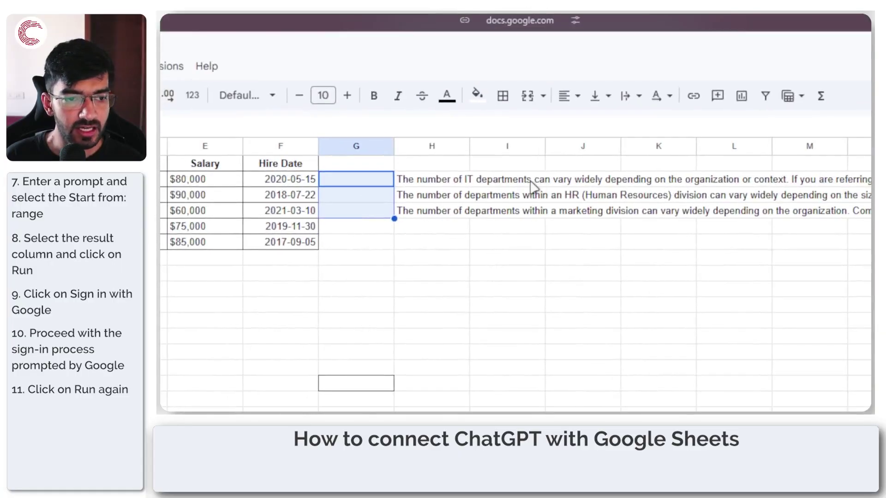
# Auto-fit column H and read the IT, HR and Marketing department answers
pyautogui.click(484, 181)
pyautogui.click(454, 182)
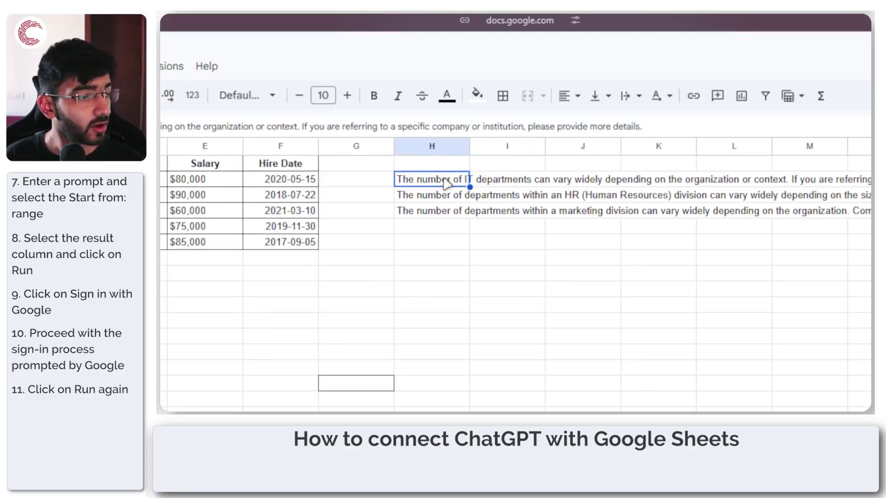
pyautogui.doubleClick(469, 144)
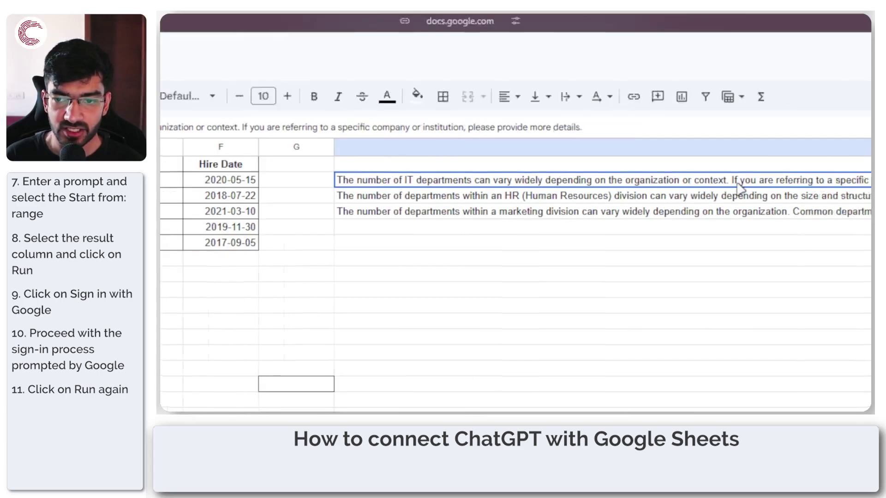
pyautogui.click(438, 198)
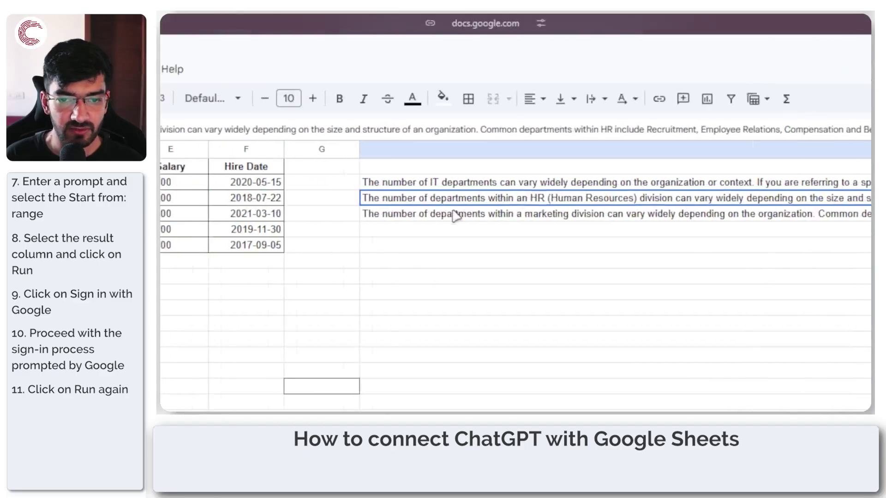
pyautogui.click(456, 215)
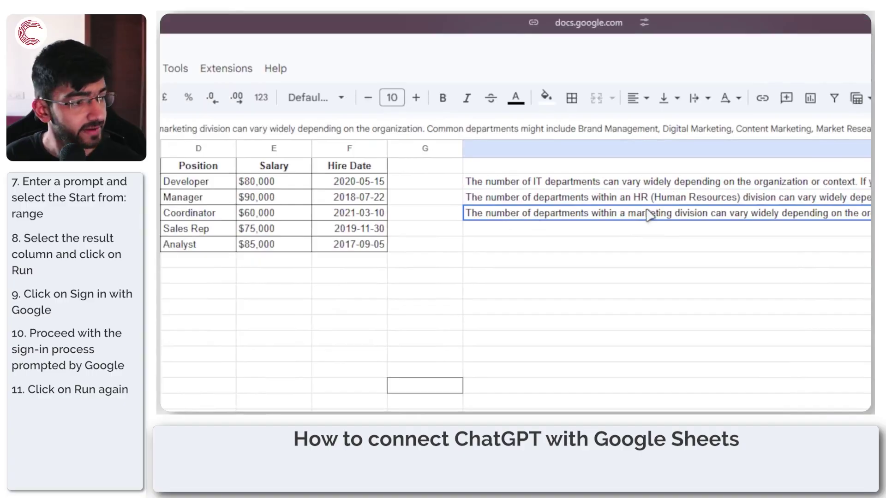
# Compare the answers against the Marketing, HR and IT department entries in column C
pyautogui.click(118, 220)
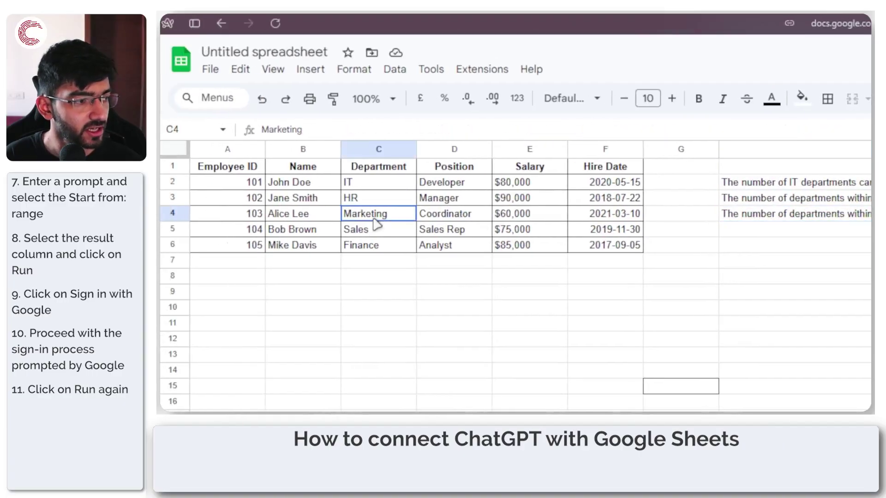
pyautogui.click(383, 198)
pyautogui.click(382, 183)
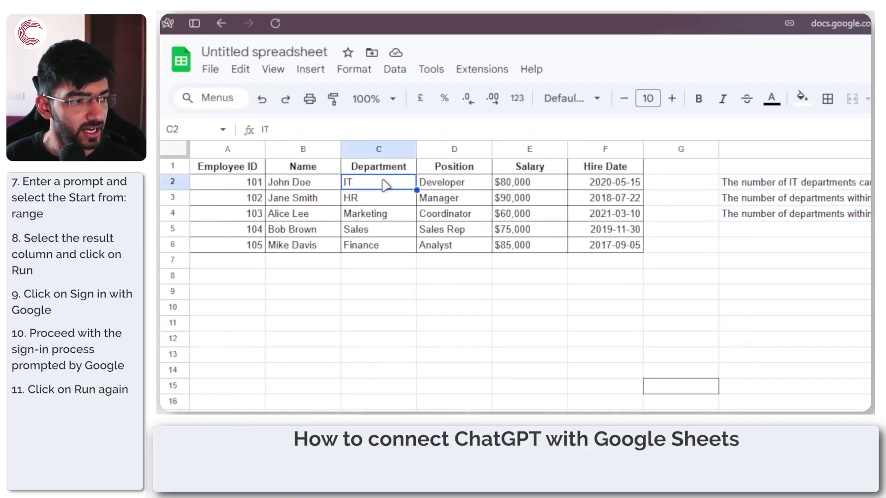
pyautogui.click(379, 204)
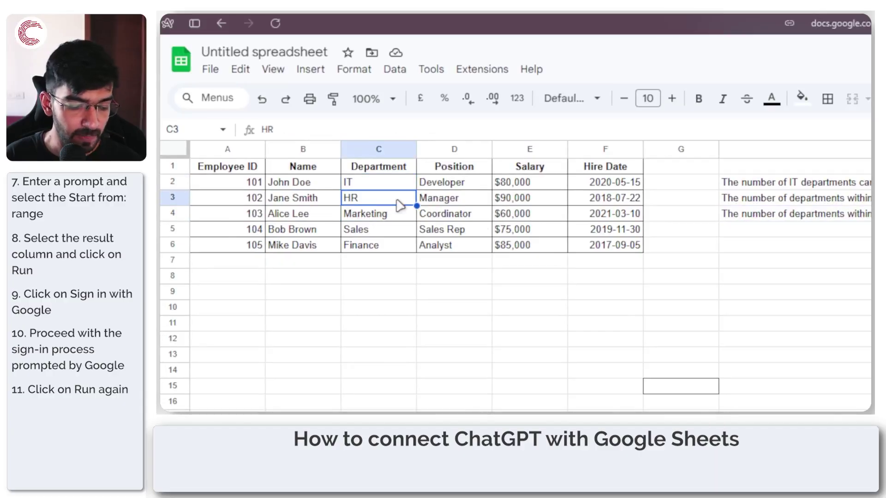